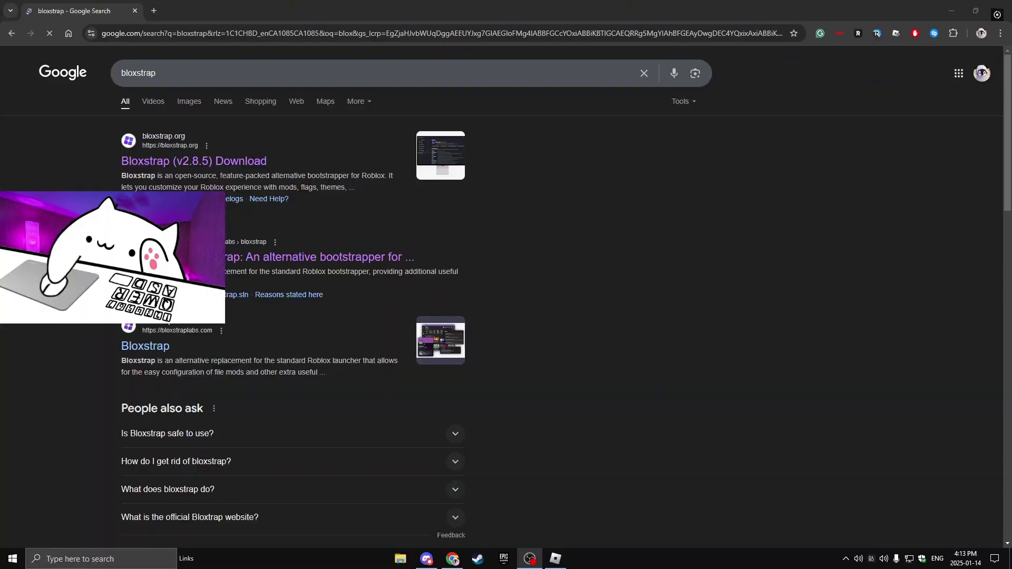
Open the Bloxstrap (v2.8.5) Download search result and review the site's download page, including its older versions.
{"action": "left_click", "coordinate": [774, 359]}
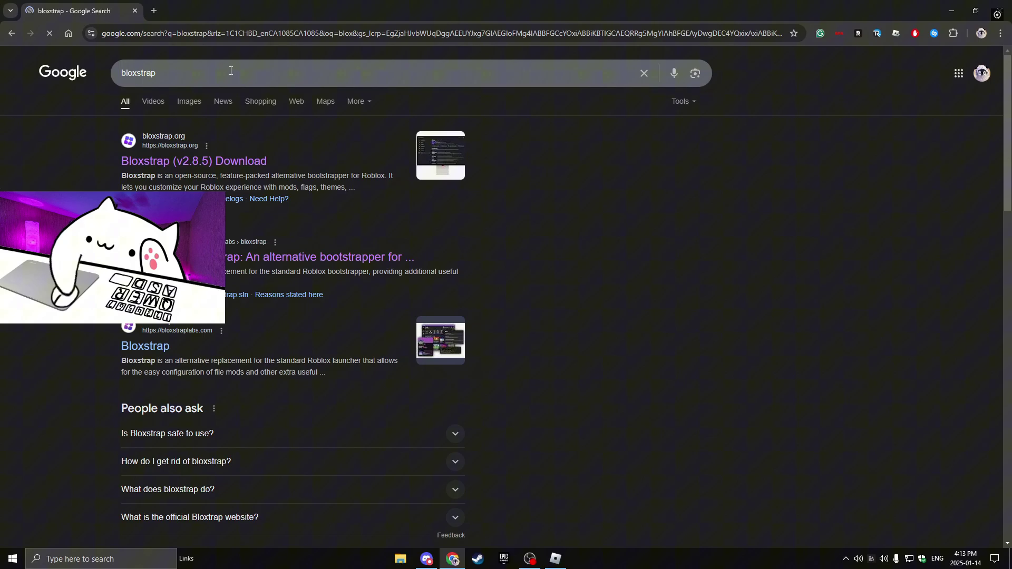
{"action": "left_click_drag", "start_coordinate": [109, 74], "coordinate": [210, 79]}
{"action": "left_click", "coordinate": [602, 375]}
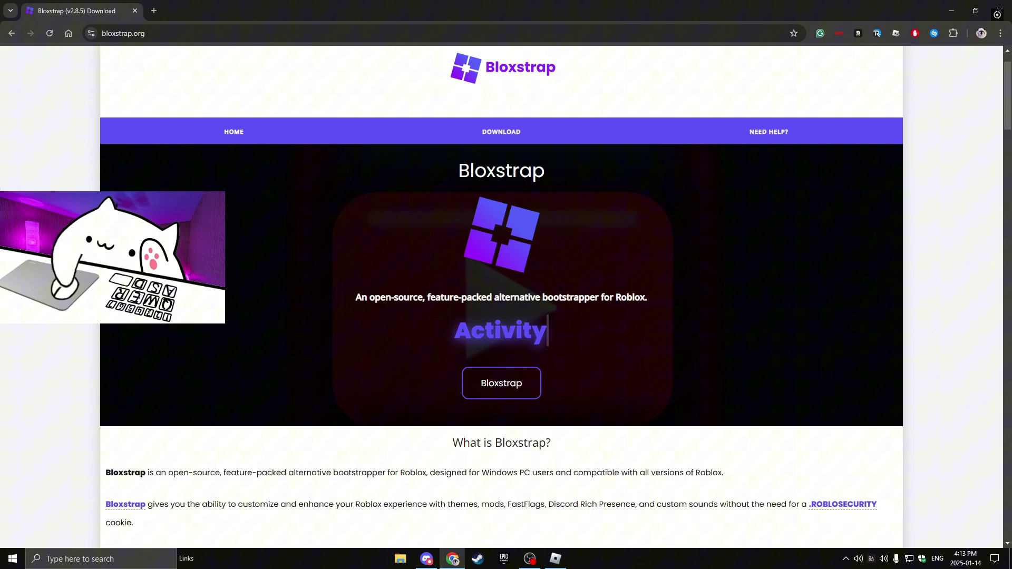
{"action": "scroll", "coordinate": [250, 327], "scroll_direction": "down", "scroll_amount": 3}
{"action": "scroll", "coordinate": [250, 327], "scroll_direction": "up", "scroll_amount": 2}
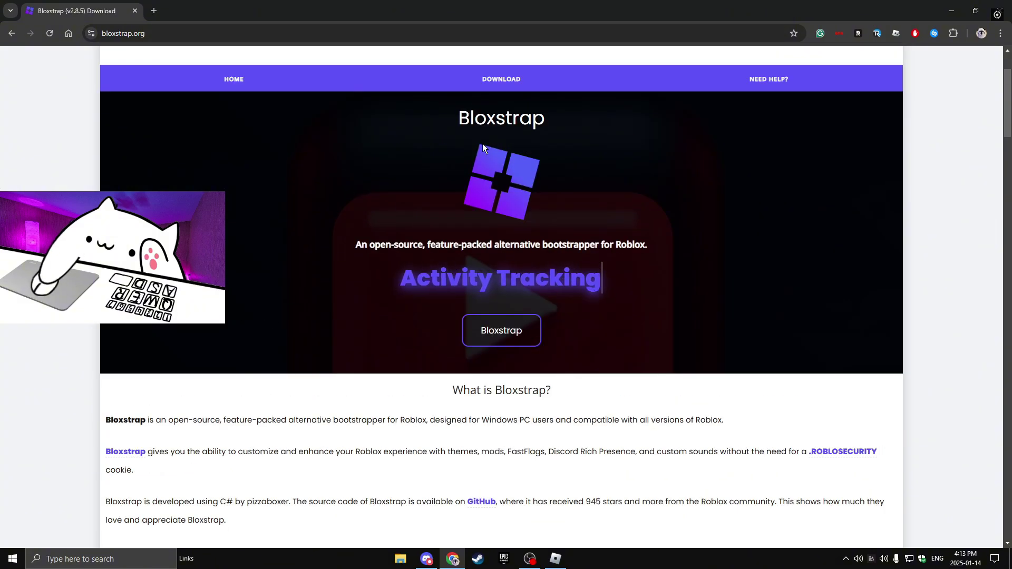
{"action": "left_click", "coordinate": [495, 80]}
{"action": "scroll", "coordinate": [445, 249], "scroll_direction": "down", "scroll_amount": 8}
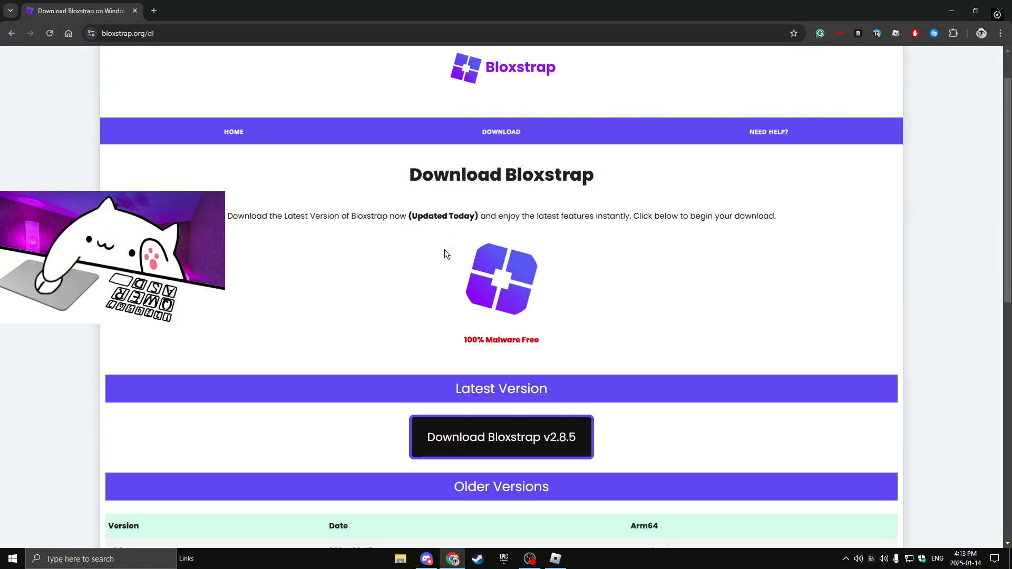
{"action": "scroll", "coordinate": [92, 178], "scroll_direction": "down", "scroll_amount": 1}
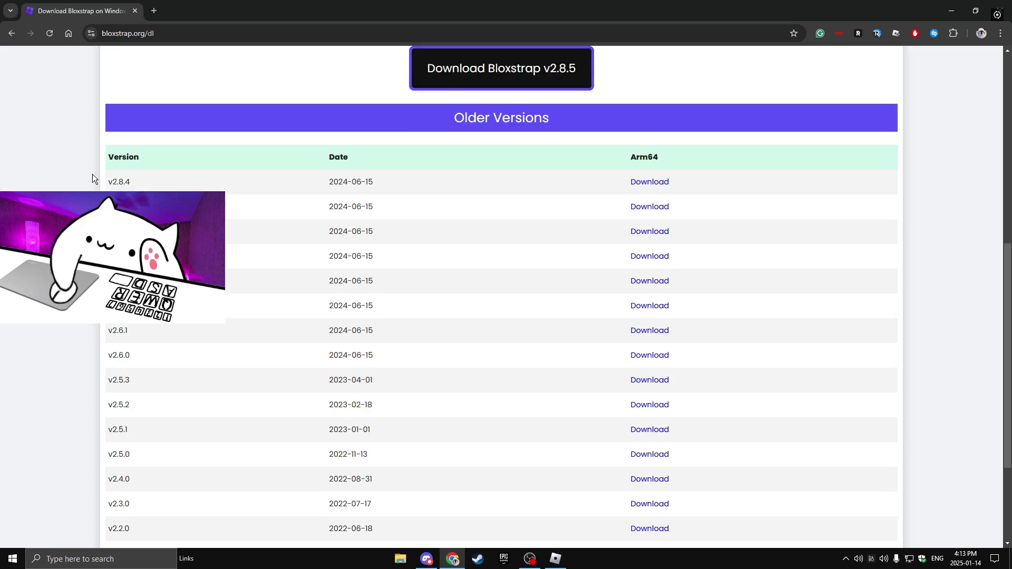
{"action": "scroll", "coordinate": [339, 252], "scroll_direction": "up", "scroll_amount": 8}
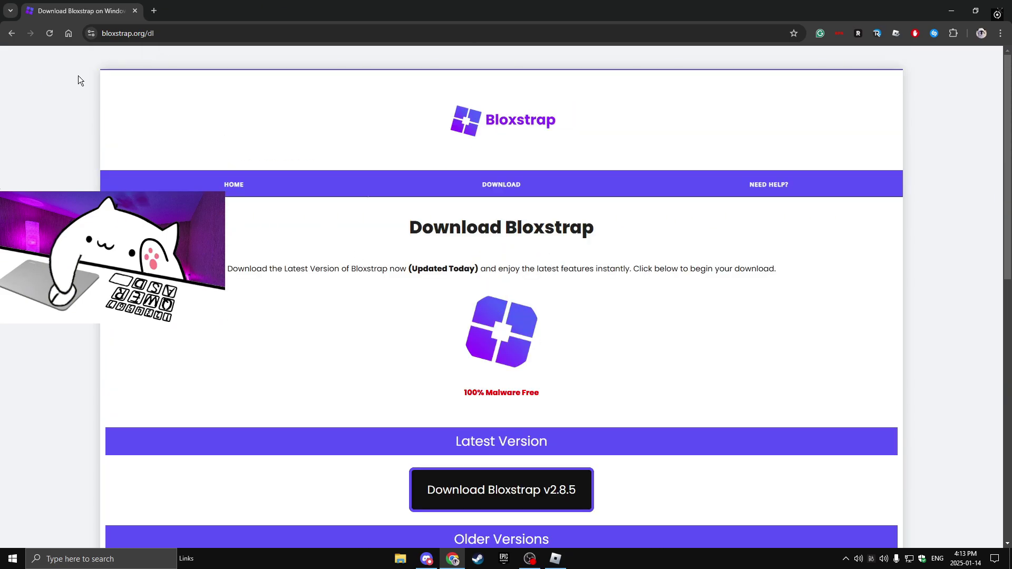
Return to the search results, open the bloxstraplabs GitHub repository and go to its Bloxstrap v2.8.6 release.
{"action": "left_click", "coordinate": [9, 41]}
{"action": "left_click", "coordinate": [9, 40]}
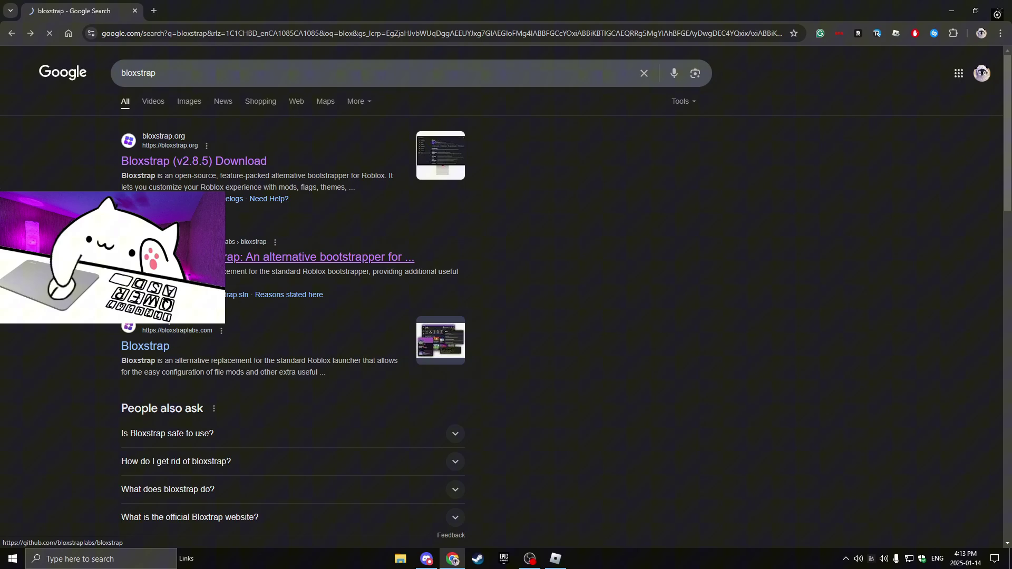
{"action": "left_click", "coordinate": [200, 257]}
{"action": "scroll", "coordinate": [501, 296], "scroll_direction": "down", "scroll_amount": 9}
{"action": "scroll", "coordinate": [501, 297], "scroll_direction": "up", "scroll_amount": 9}
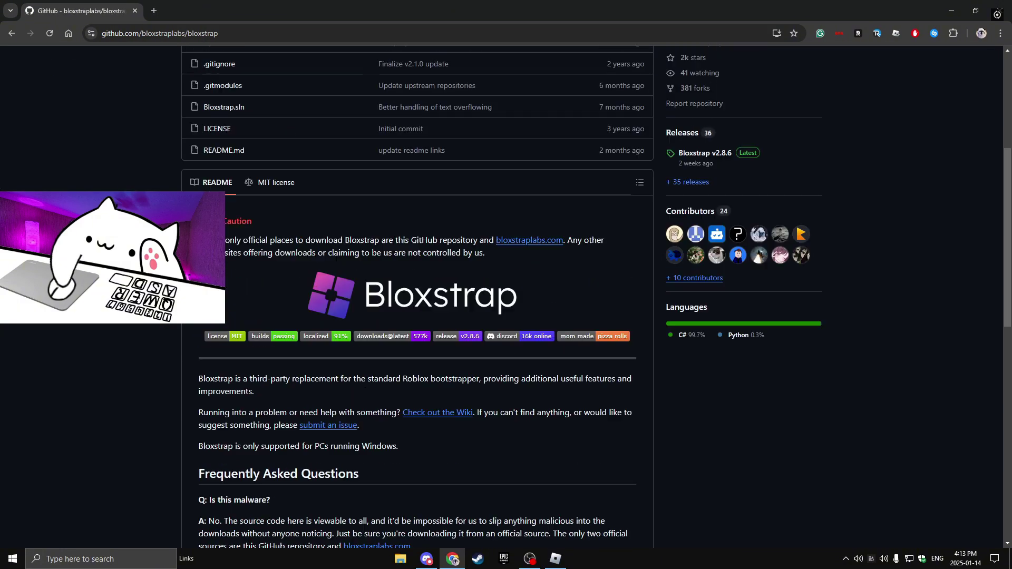
{"action": "scroll", "coordinate": [715, 305], "scroll_direction": "down", "scroll_amount": 2}
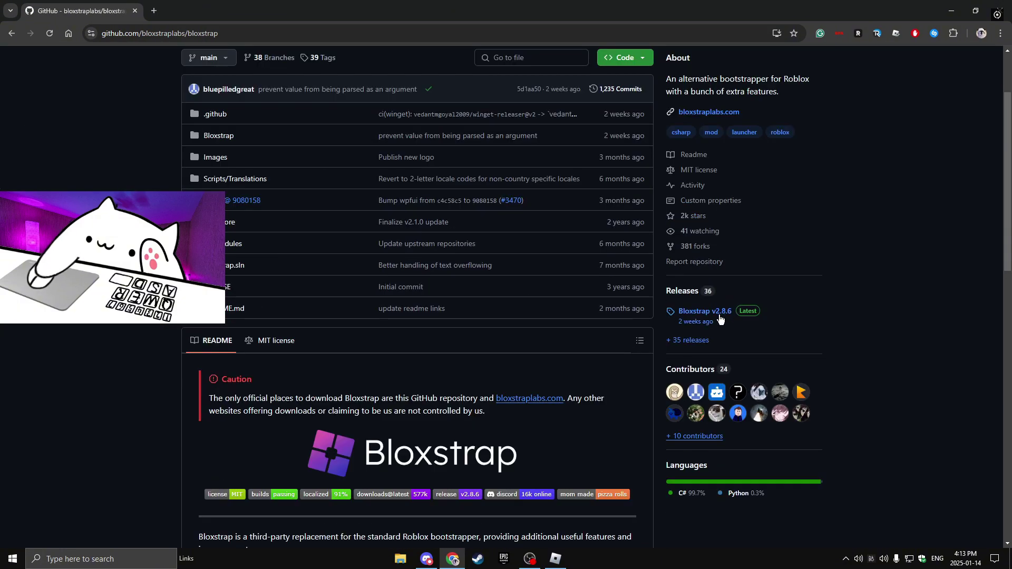
{"action": "left_click", "coordinate": [720, 317]}
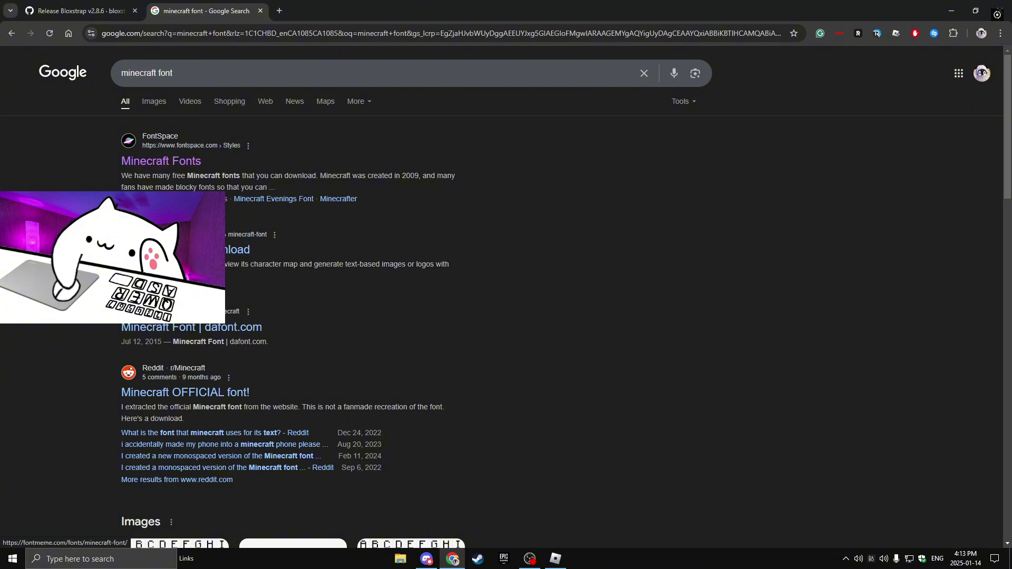
Open FontSpace's Minecraft Fonts page from the search results and look through the listed fonts.
{"action": "left_click", "coordinate": [145, 162]}
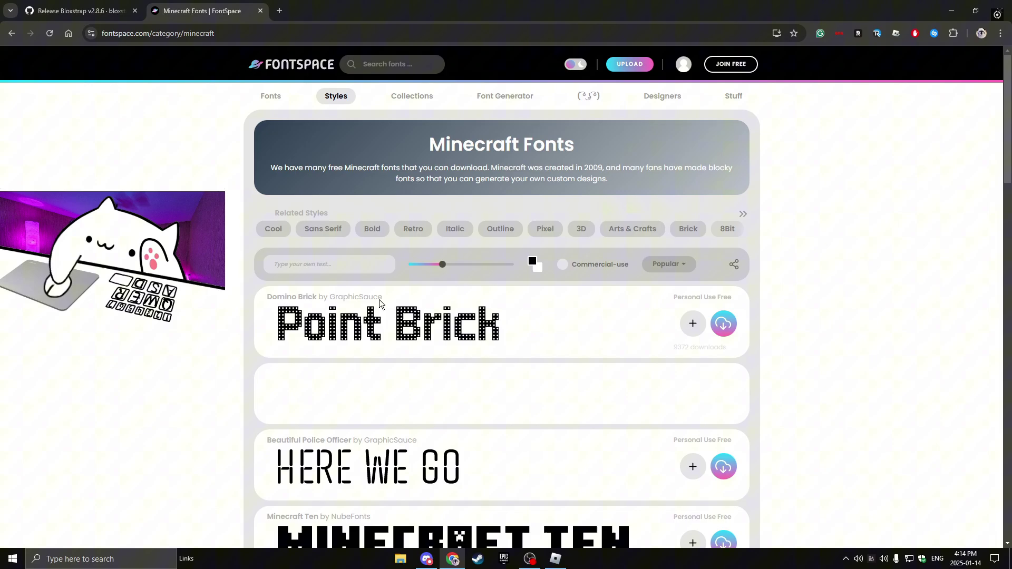
{"action": "scroll", "coordinate": [441, 274], "scroll_direction": "down", "scroll_amount": 15}
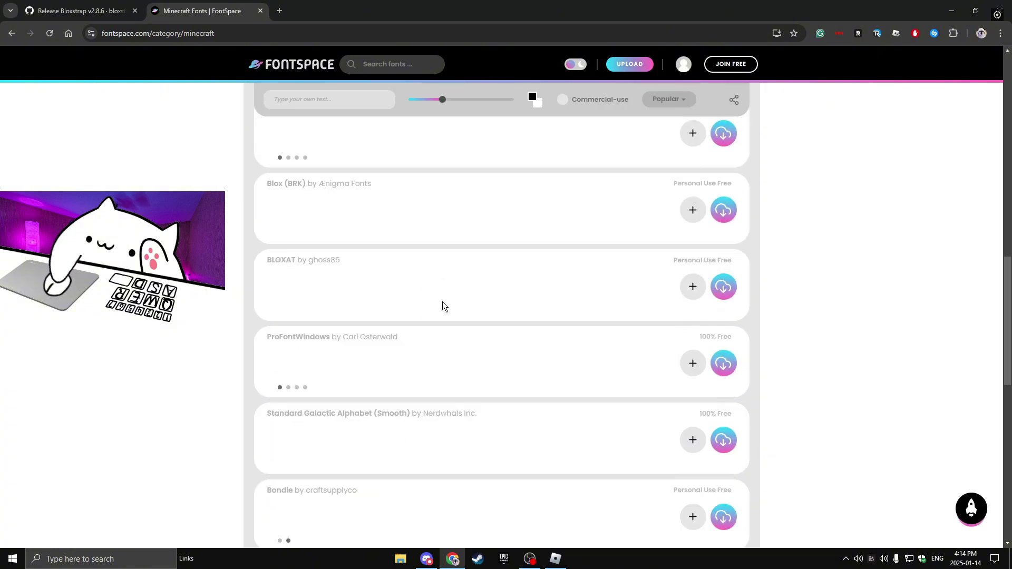
{"action": "scroll", "coordinate": [416, 329], "scroll_direction": "down", "scroll_amount": 1}
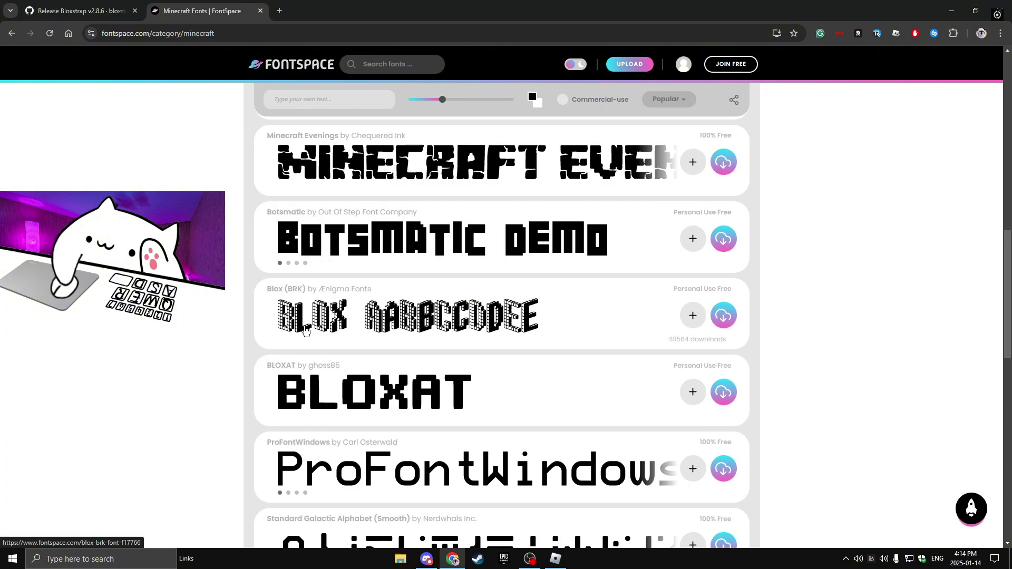
{"action": "scroll", "coordinate": [456, 339], "scroll_direction": "up", "scroll_amount": 9}
{"action": "scroll", "coordinate": [666, 363], "scroll_direction": "down", "scroll_amount": 3}
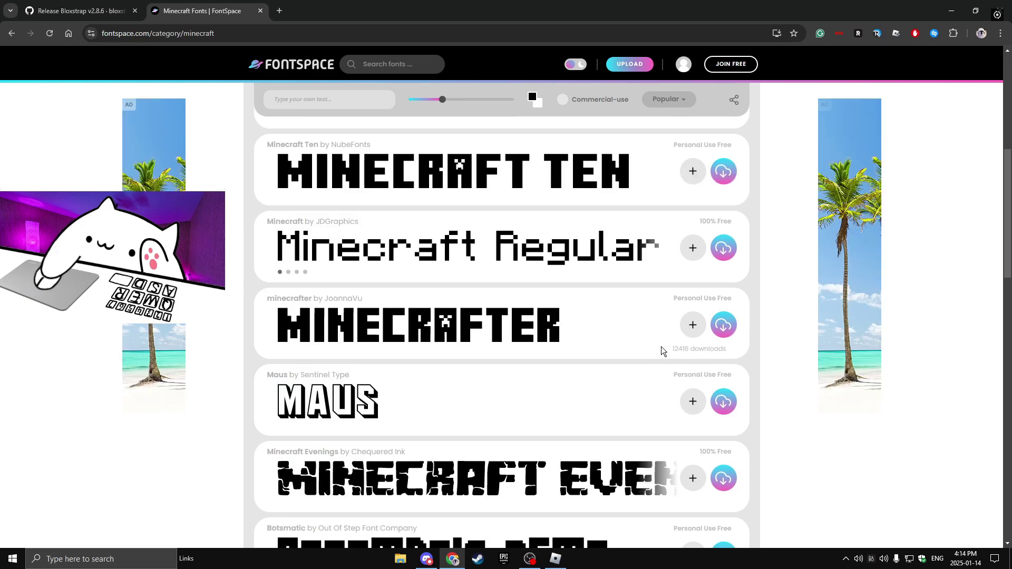
{"action": "scroll", "coordinate": [346, 310], "scroll_direction": "up", "scroll_amount": 1}
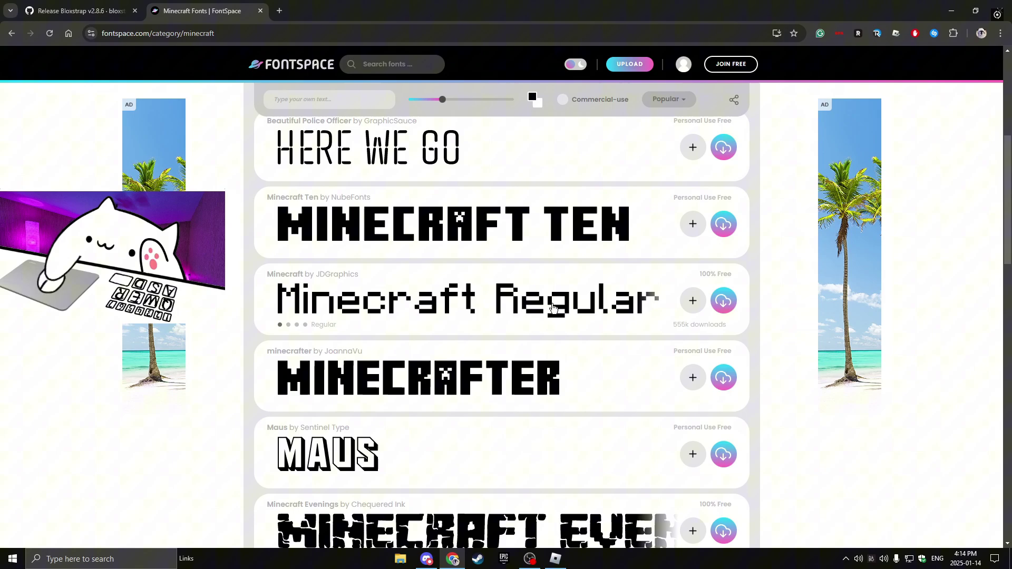
{"action": "scroll", "coordinate": [552, 309], "scroll_direction": "down", "scroll_amount": 11}
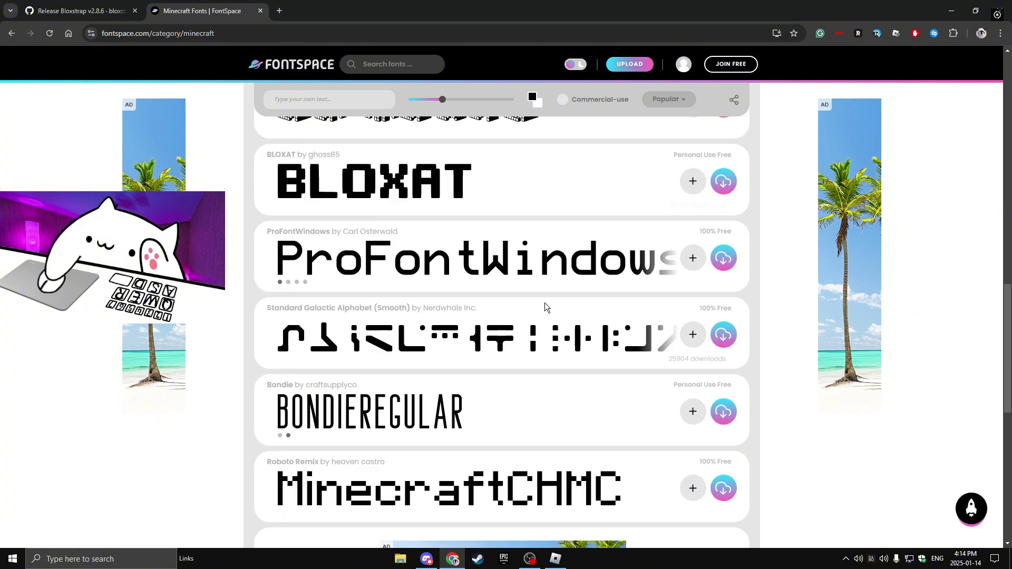
{"action": "scroll", "coordinate": [544, 308], "scroll_direction": "down", "scroll_amount": 5}
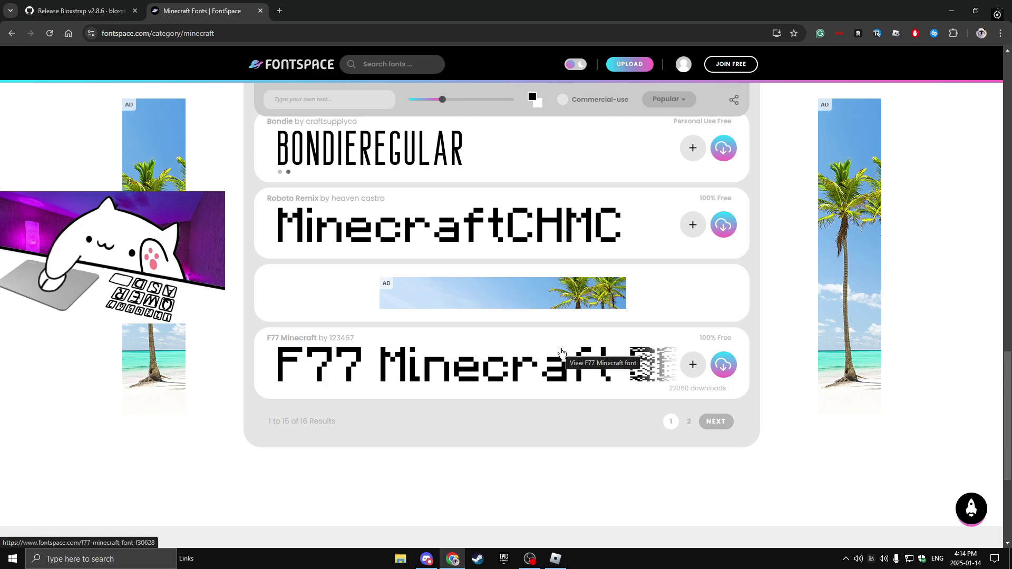
Start downloading the Roboto Remix font by heaven castro and cancel saving its ZIP archive.
{"action": "scroll", "coordinate": [567, 353], "scroll_direction": "up", "scroll_amount": 1}
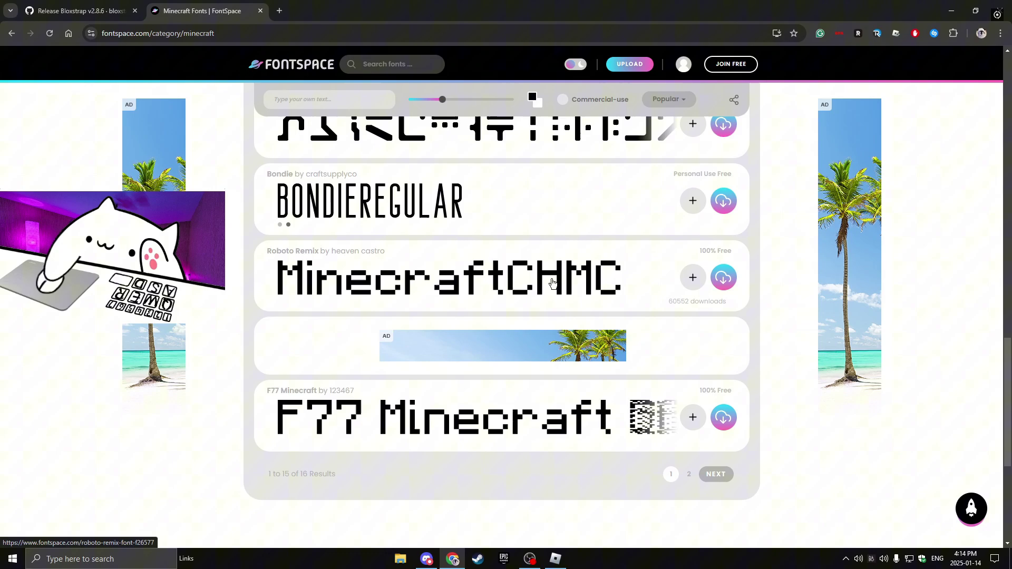
{"action": "scroll", "coordinate": [552, 283], "scroll_direction": "up", "scroll_amount": 15}
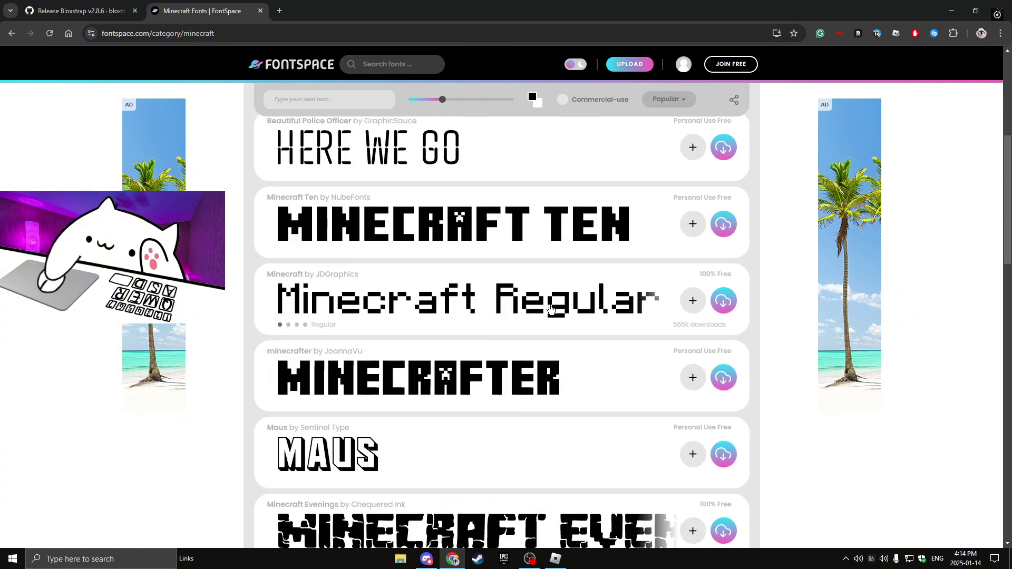
{"action": "scroll", "coordinate": [549, 308], "scroll_direction": "down", "scroll_amount": 15}
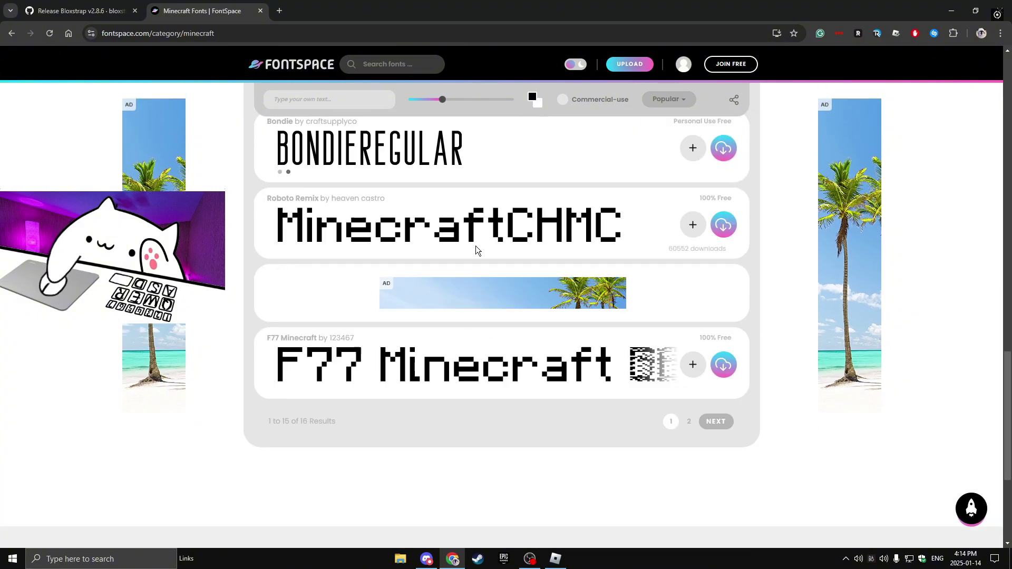
{"action": "scroll", "coordinate": [527, 240], "scroll_direction": "up", "scroll_amount": 1}
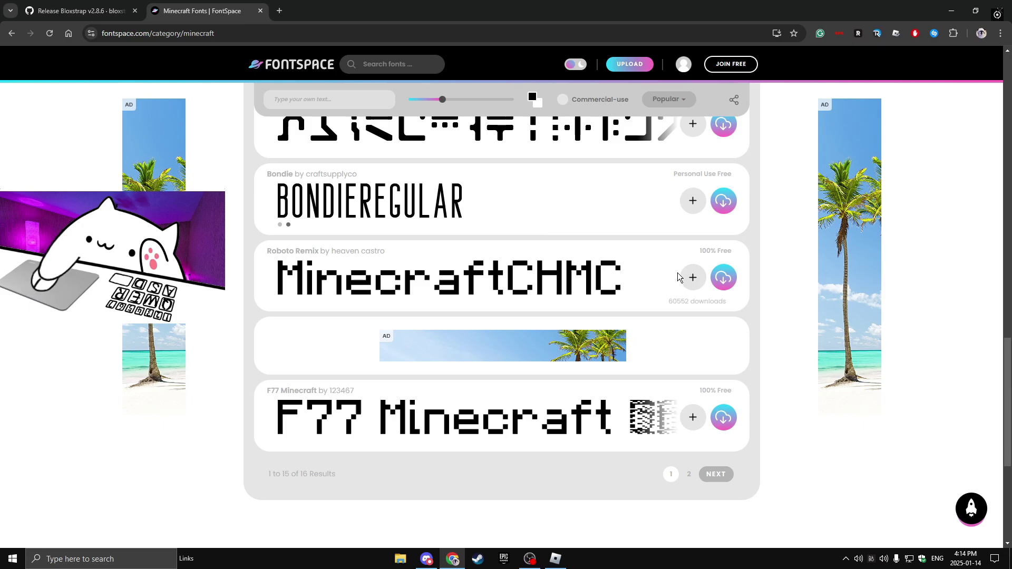
{"action": "left_click", "coordinate": [723, 278]}
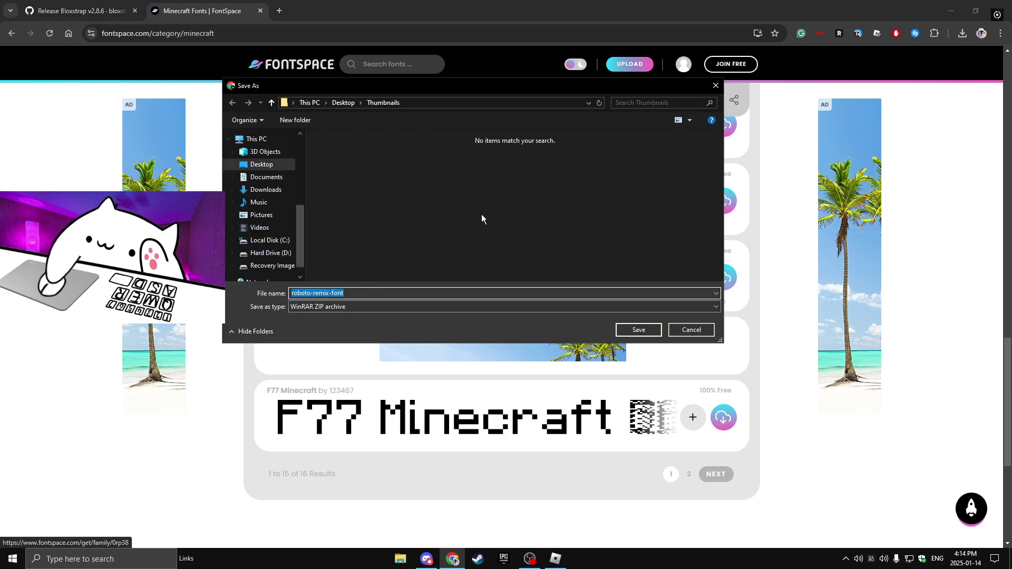
{"action": "key", "text": "Escape"}
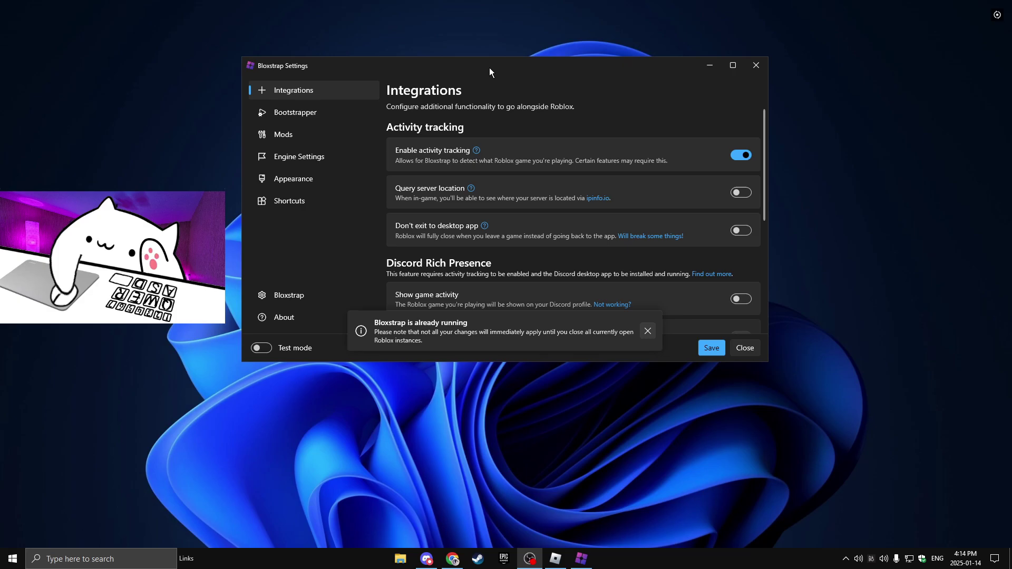
Examine the custom font option in the Mods section of Bloxstrap Settings and close the window.
{"action": "left_click_drag", "start_coordinate": [489, 67], "coordinate": [478, 95]}
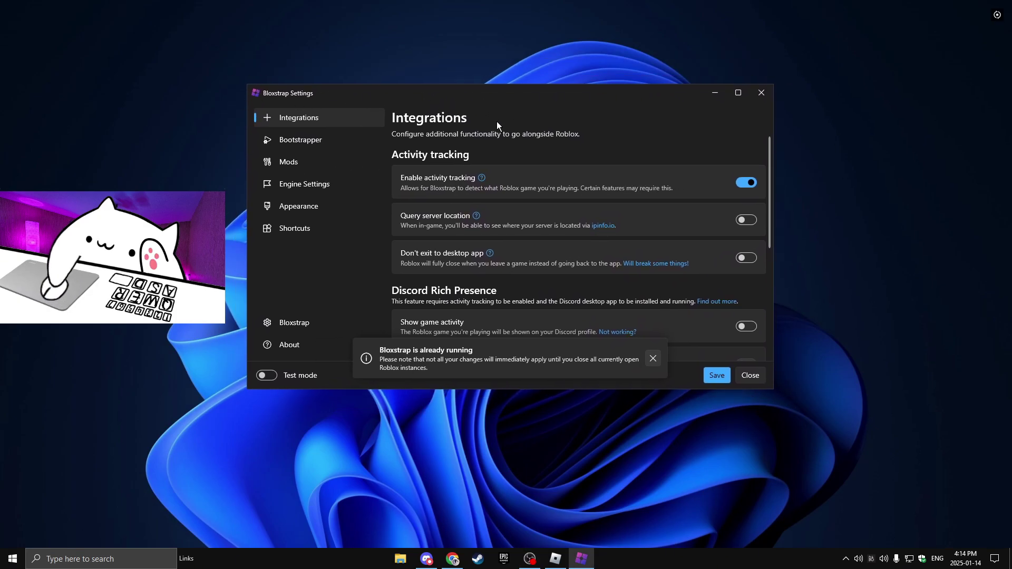
{"action": "left_click", "coordinate": [322, 161]}
{"action": "scroll", "coordinate": [442, 301], "scroll_direction": "down", "scroll_amount": 3}
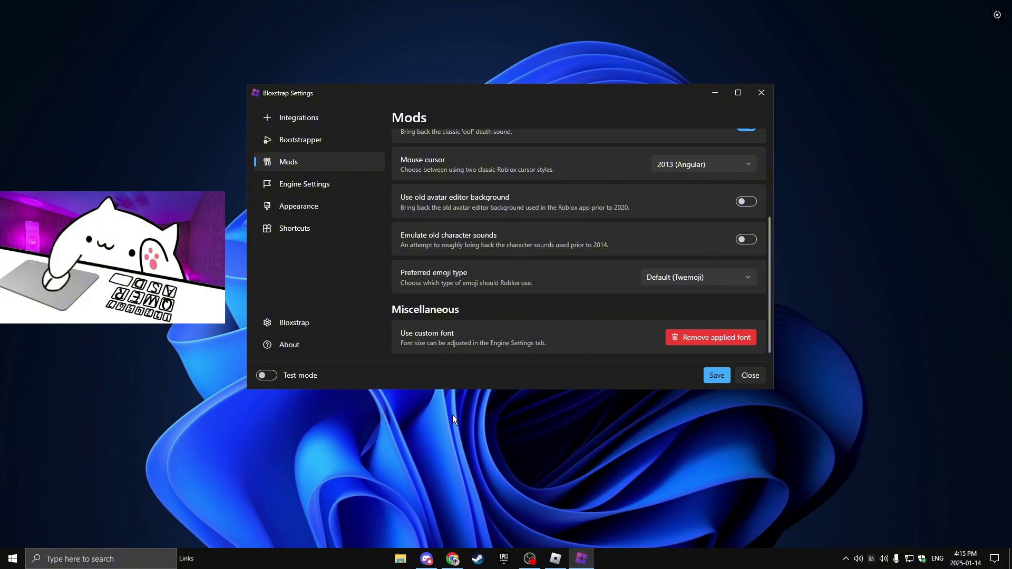
{"action": "left_click_drag", "start_coordinate": [489, 88], "coordinate": [492, 90]}
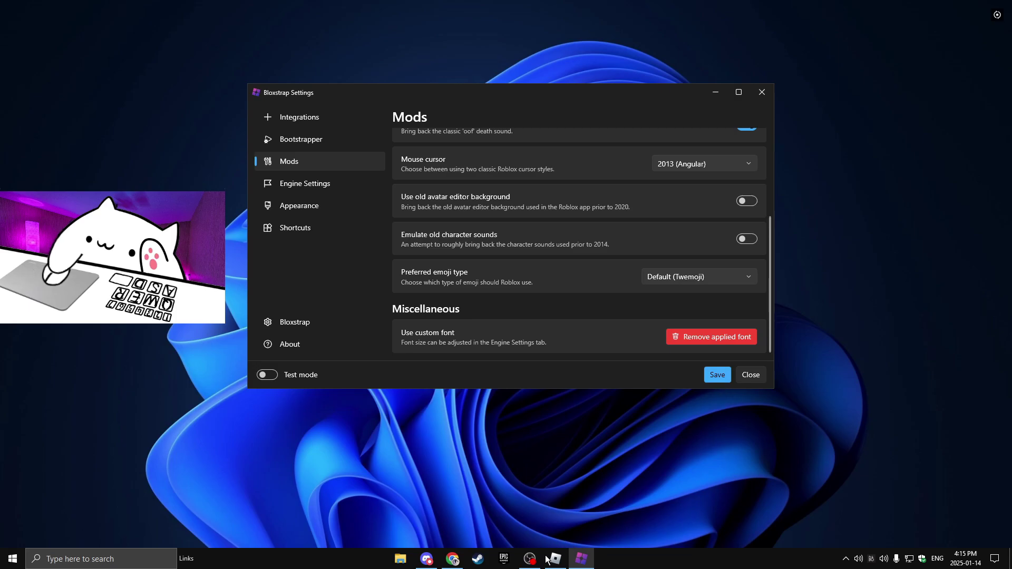
{"action": "left_click", "coordinate": [762, 93]}
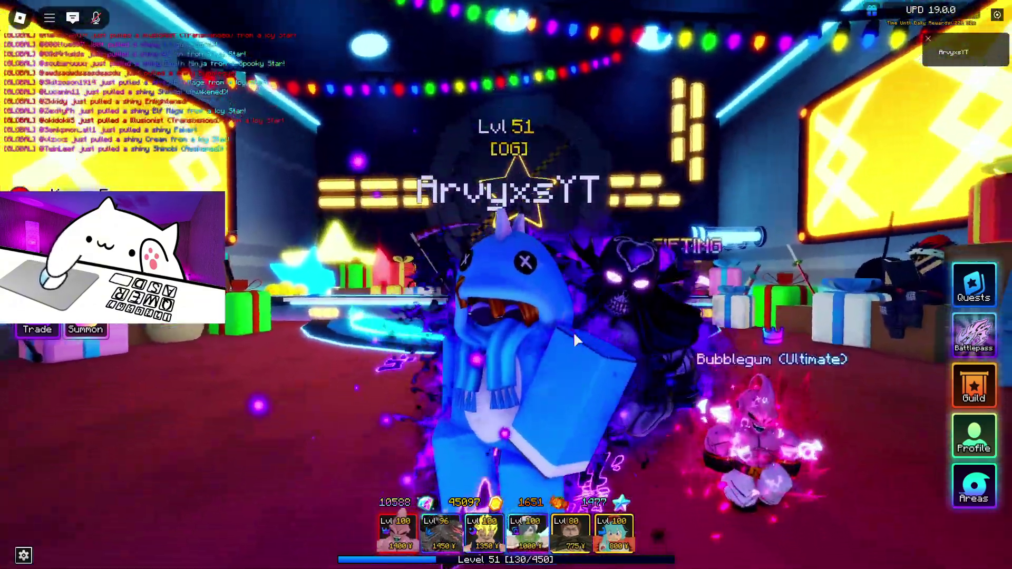
In the Roblox game, open the unit collection and view the Bubblegum (Ultimate) unit to check the font.
{"action": "mouse_move", "coordinate": [574, 331]}
{"action": "left_mouse_down"}
{"action": "mouse_move", "coordinate": [812, 331]}
{"action": "mouse_move", "coordinate": [573, 331]}
{"action": "left_mouse_up"}
{"action": "scroll", "coordinate": [574, 331], "scroll_direction": "down", "scroll_amount": 3}
{"action": "key", "text": "f"}
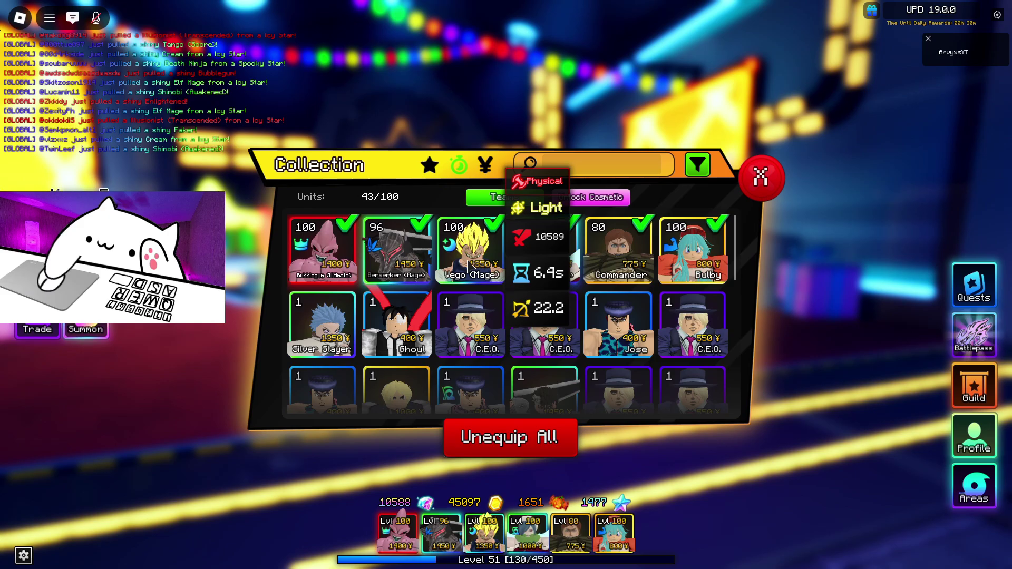
{"action": "left_click", "coordinate": [477, 258]}
{"action": "scroll", "coordinate": [552, 295], "scroll_direction": "down", "scroll_amount": 2}
{"action": "left_click", "coordinate": [312, 271]}
{"action": "left_click", "coordinate": [407, 287]}
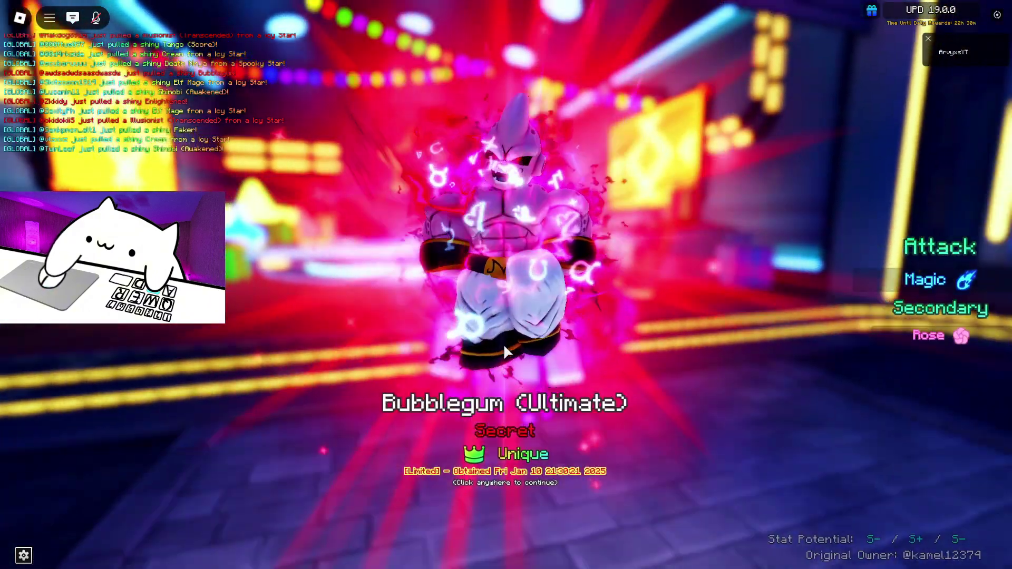
{"action": "left_click", "coordinate": [502, 344]}
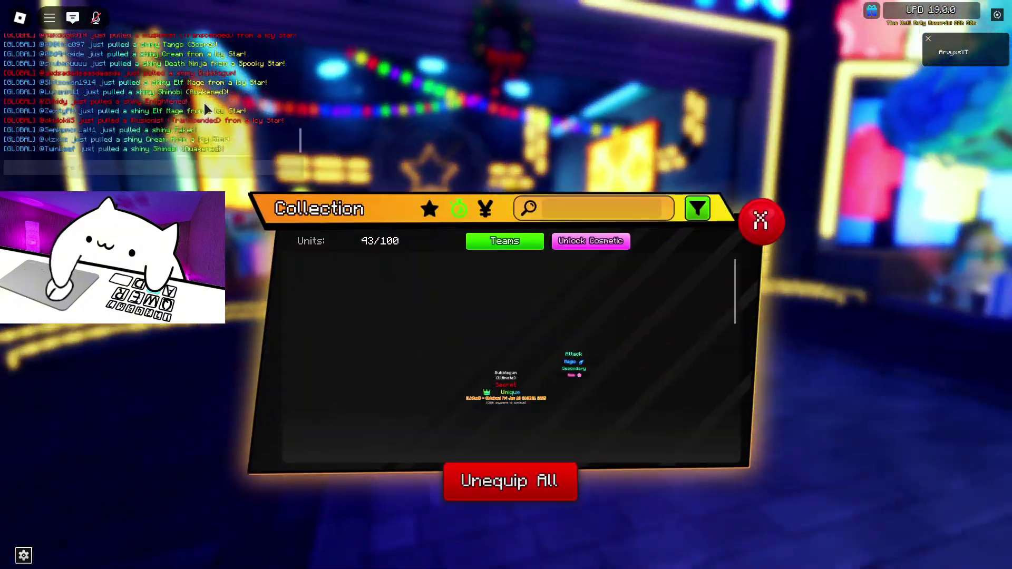
Look through the Roblox in-game settings to check how the font appears there, and resume the game.
{"action": "key", "text": "Escape"}
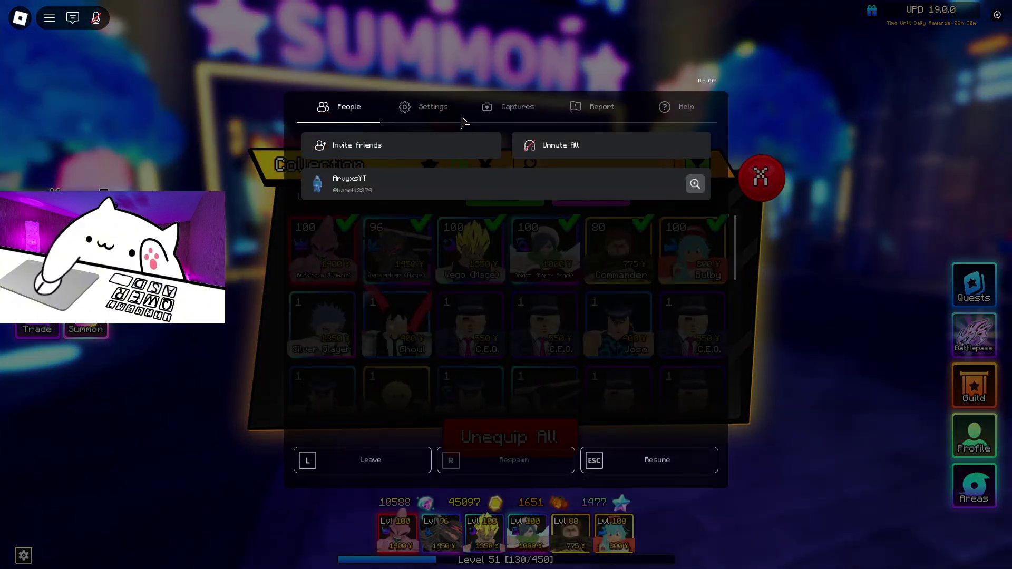
{"action": "left_click", "coordinate": [424, 108]}
{"action": "scroll", "coordinate": [428, 155], "scroll_direction": "down", "scroll_amount": 5}
{"action": "key", "text": "Escape"}
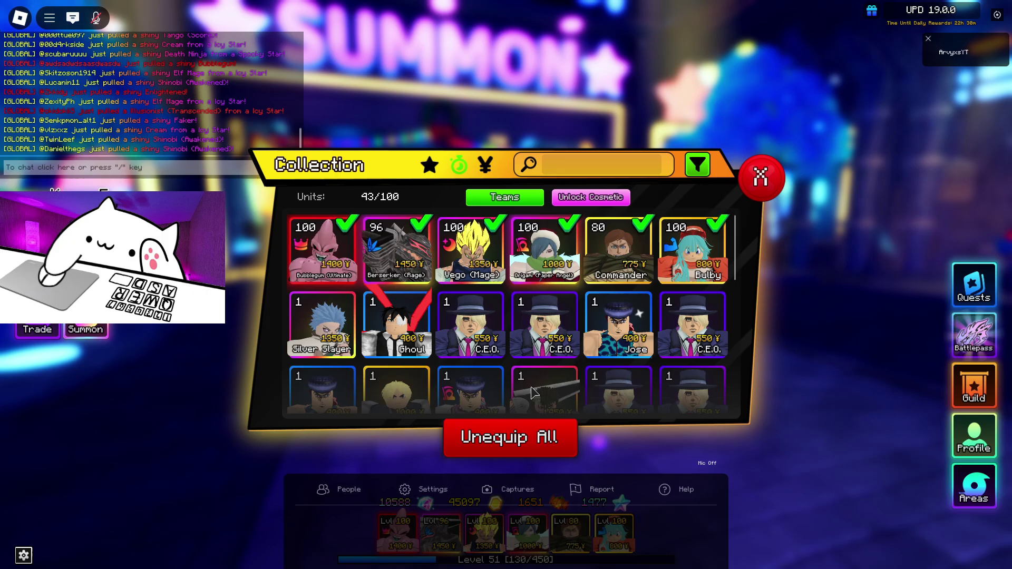
Close the unit collection and send the message "hi" in the game chat.
{"action": "left_click", "coordinate": [760, 178]}
{"action": "left_click_drag", "start_coordinate": [781, 209], "coordinate": [796, 216]}
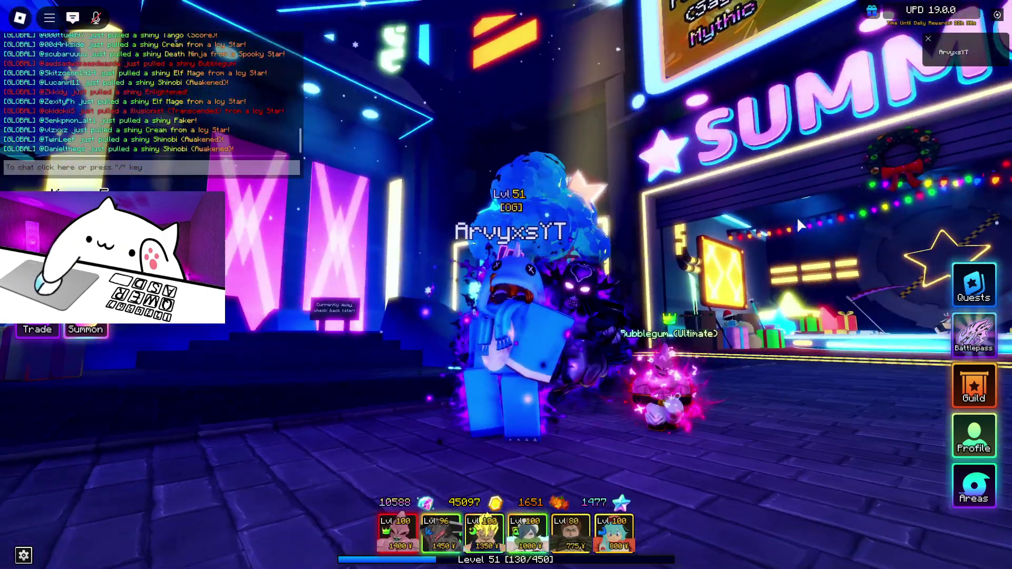
{"action": "key", "text": "slash"}
{"action": "type", "text": "hi"}
{"action": "key", "text": "Return"}
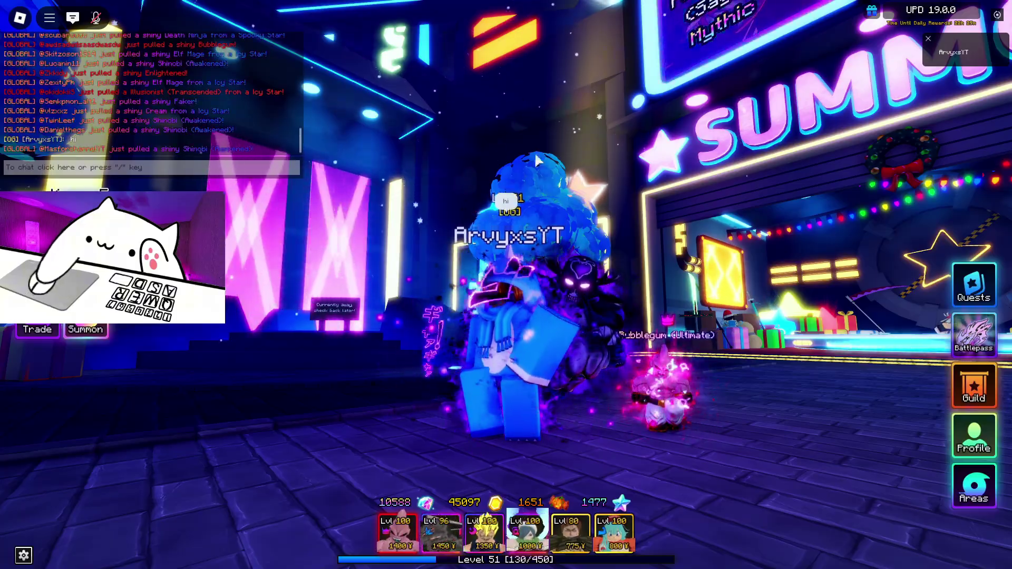
{"action": "mouse_move", "coordinate": [680, 257]}
{"action": "left_mouse_down"}
{"action": "mouse_move", "coordinate": [606, 257]}
{"action": "mouse_move", "coordinate": [680, 257]}
{"action": "left_mouse_up"}
{"action": "key", "text": "Right"}
{"action": "key", "text": "s"}
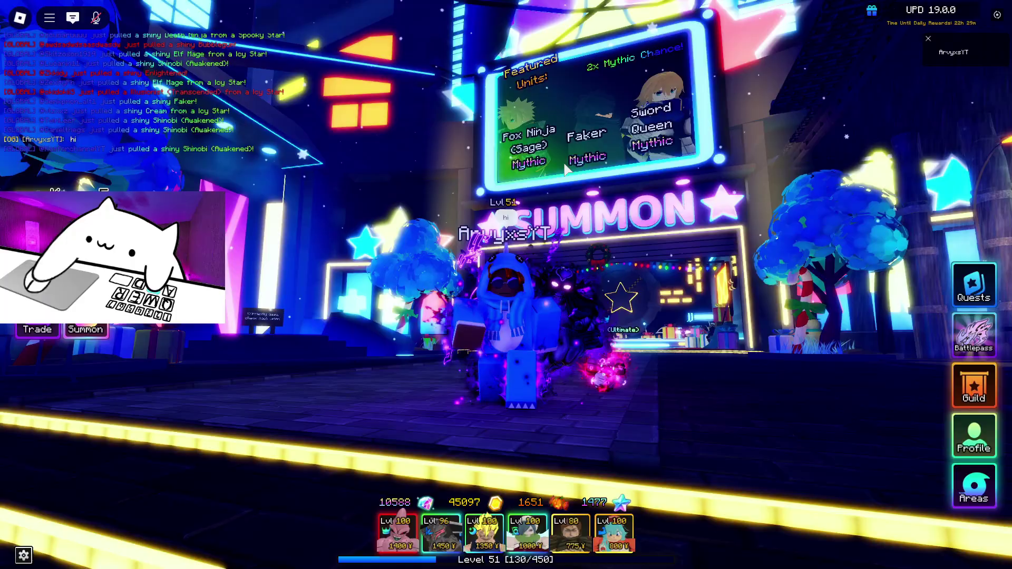
Walk the character around the plaza outside the Summon building and examine the custom font on the featured units board and overhead name labels.
{"action": "key", "text": "a"}
{"action": "key", "text": "w"}
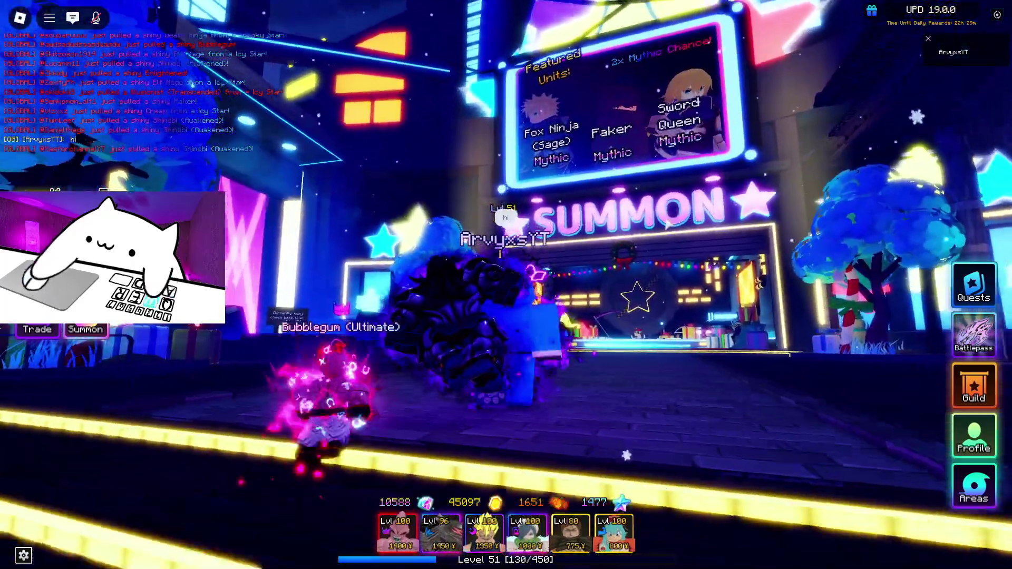
{"action": "key", "text": "w"}
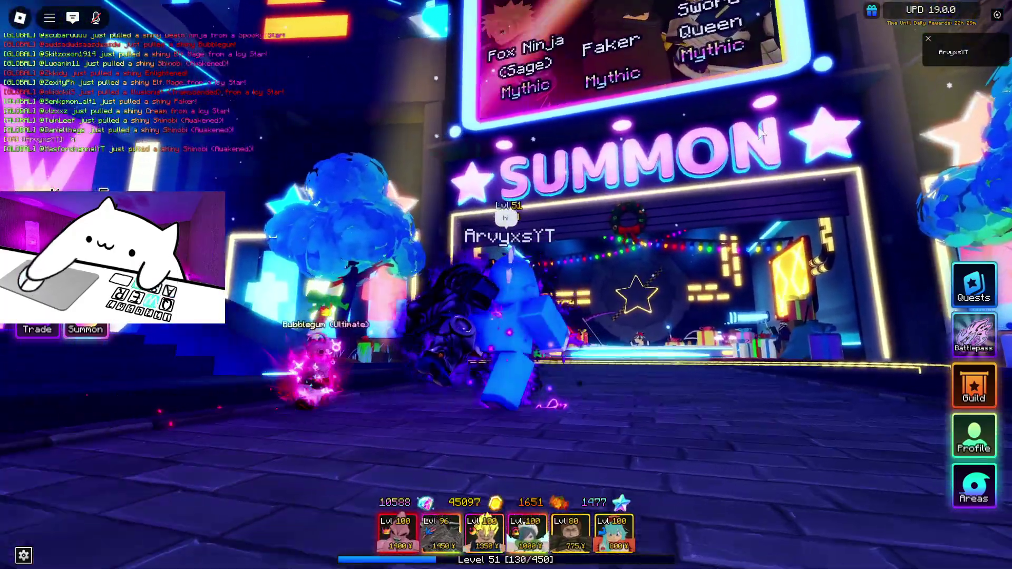
{"action": "key", "text": "s"}
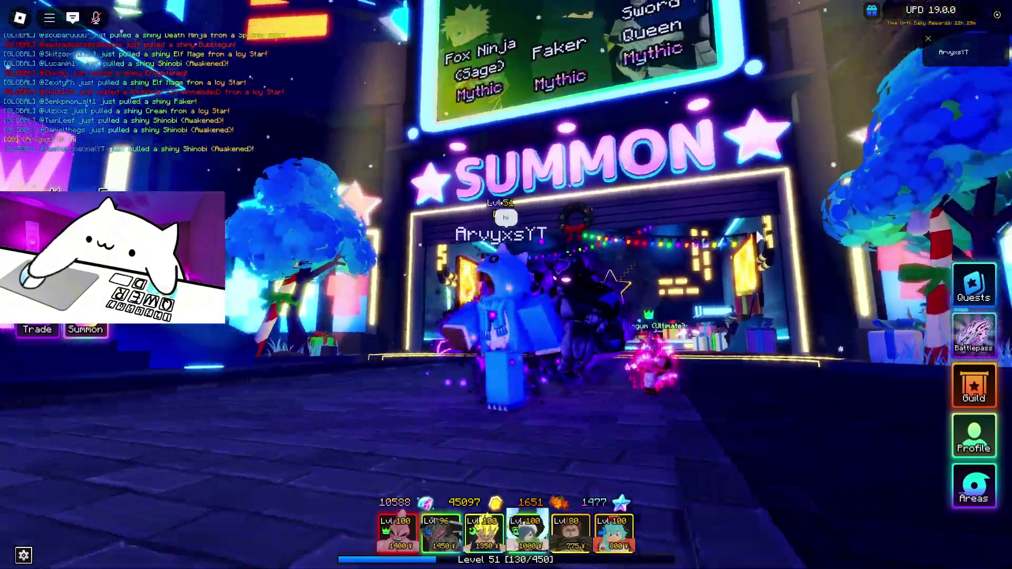
{"action": "key", "text": "a"}
{"action": "scroll", "coordinate": [756, 236], "scroll_direction": "up", "scroll_amount": 2}
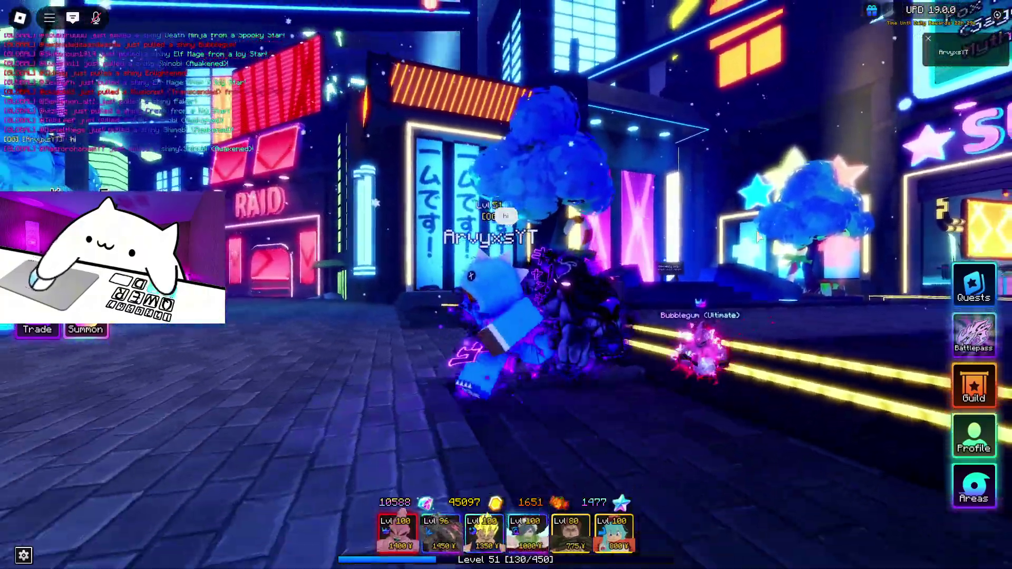
{"action": "key", "text": "s"}
{"action": "scroll", "coordinate": [759, 236], "scroll_direction": "up", "scroll_amount": 2}
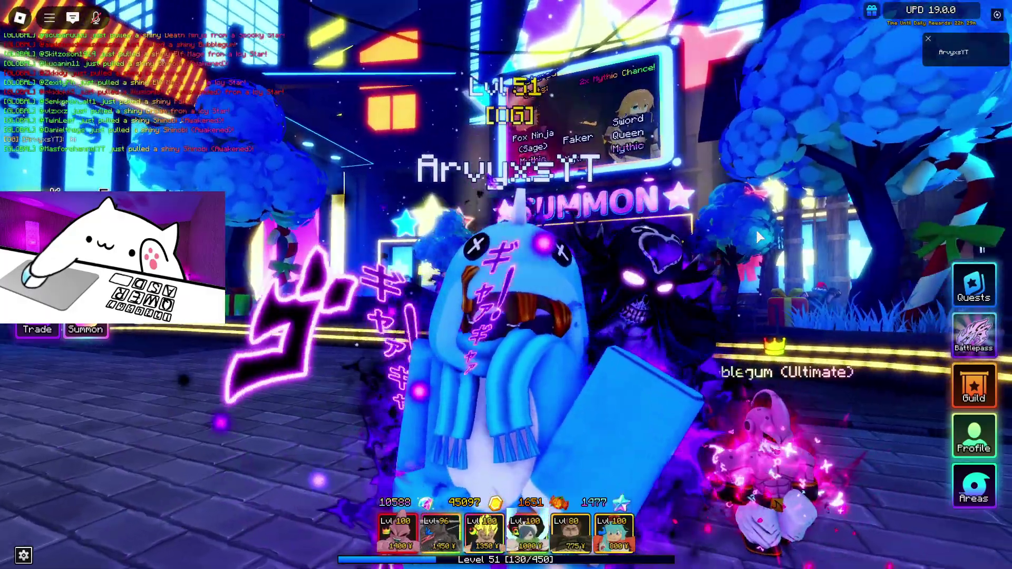
{"action": "scroll", "coordinate": [757, 232], "scroll_direction": "down", "scroll_amount": 3}
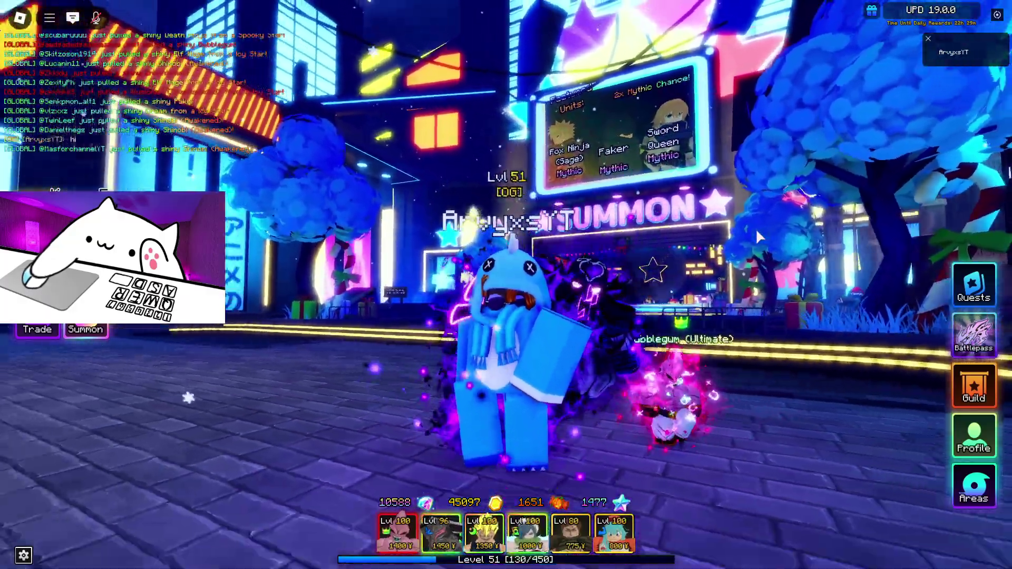
{"action": "scroll", "coordinate": [756, 232], "scroll_direction": "up", "scroll_amount": 1}
{"action": "scroll", "coordinate": [757, 227], "scroll_direction": "up", "scroll_amount": 3}
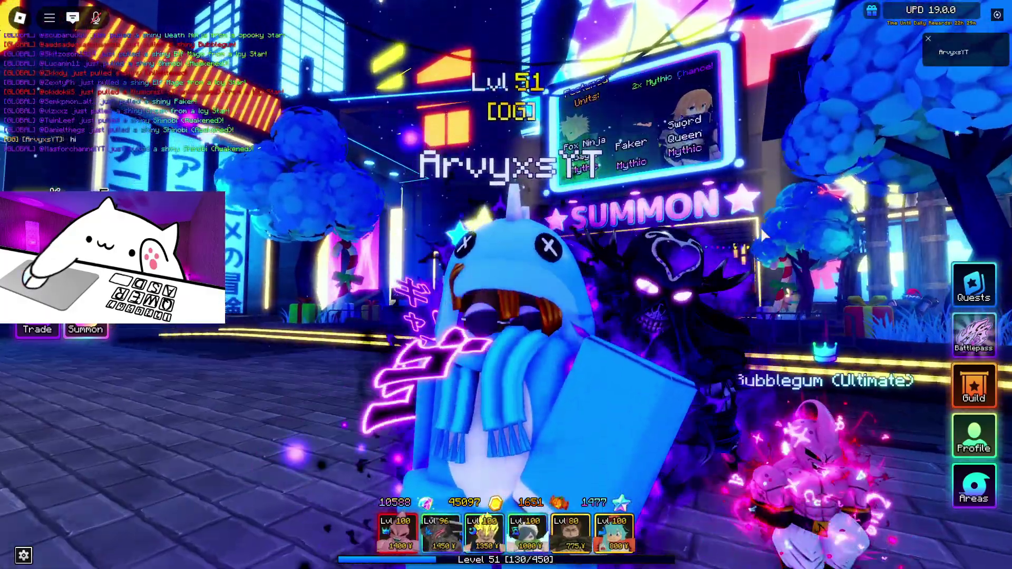